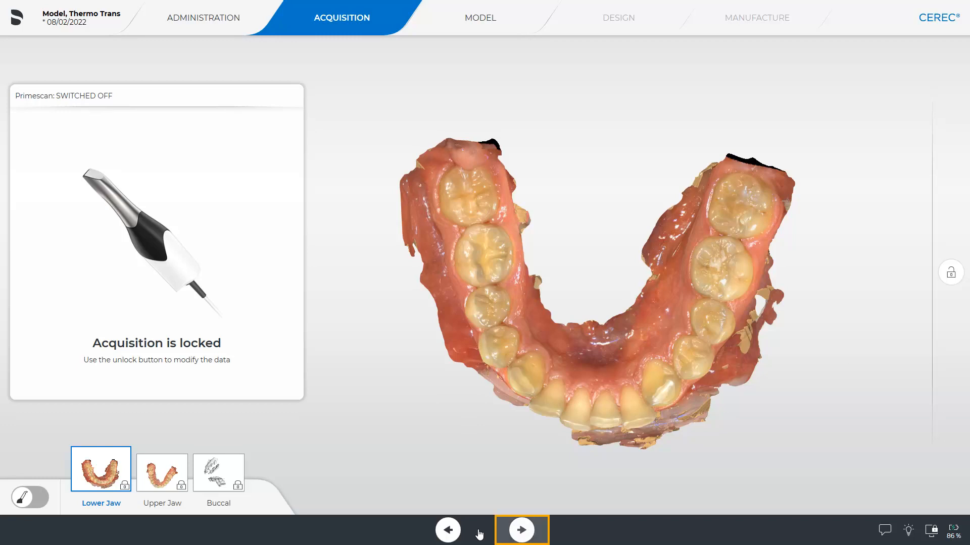
# Proceed to the model phase, open the scanned jaws in inLab Model, and save the case as Thermo Trans Model
pyautogui.click(522, 530)
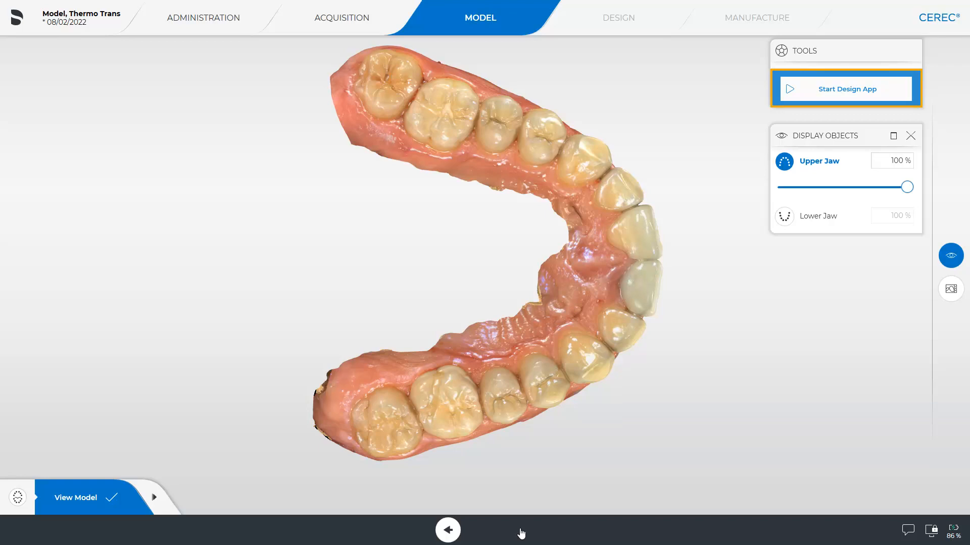
pyautogui.click(831, 91)
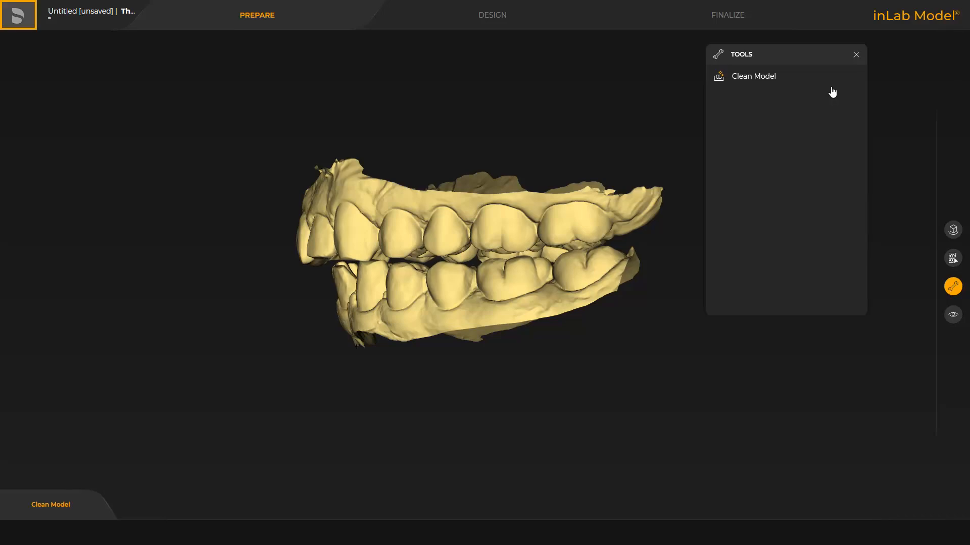
pyautogui.click(17, 17)
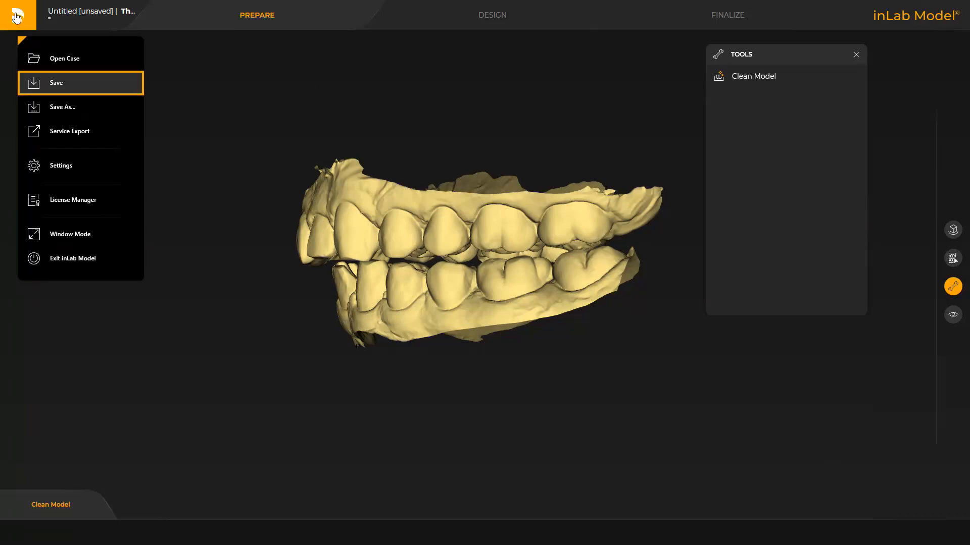
pyautogui.click(55, 82)
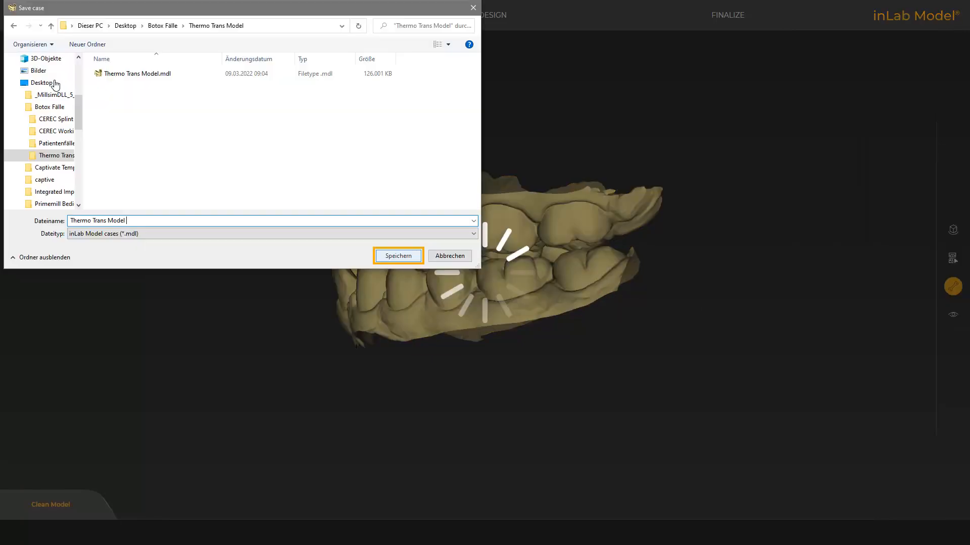
pyautogui.click(398, 256)
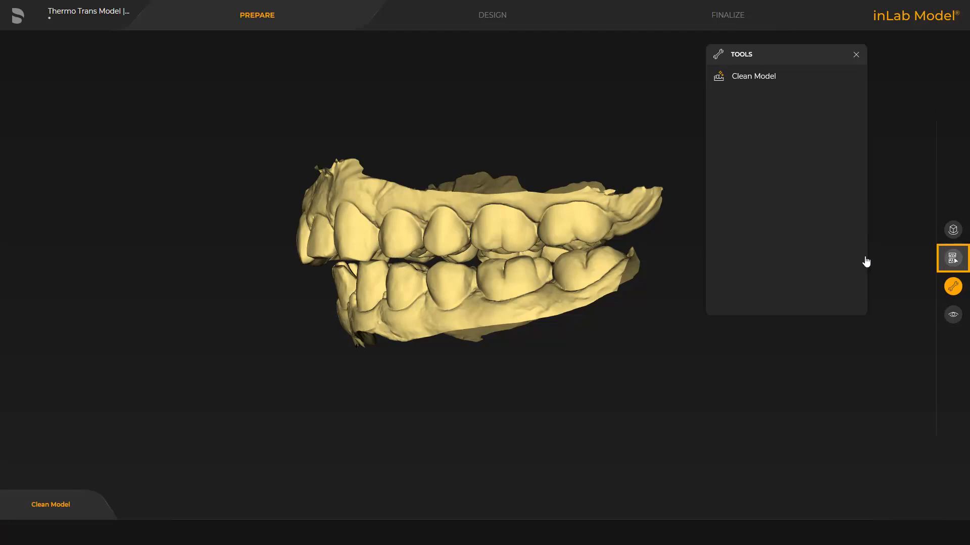
# Set the construction type to Thermoforming
pyautogui.click(954, 260)
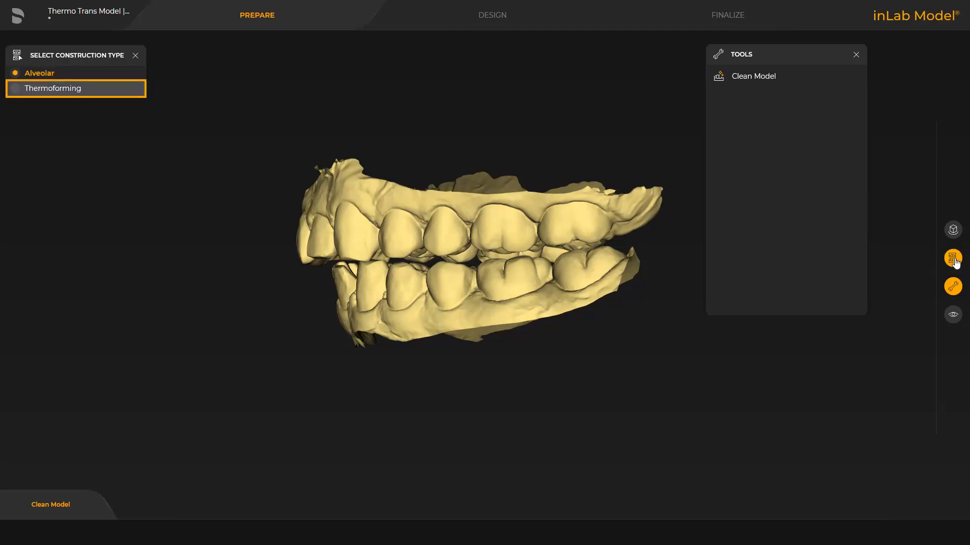
pyautogui.click(34, 89)
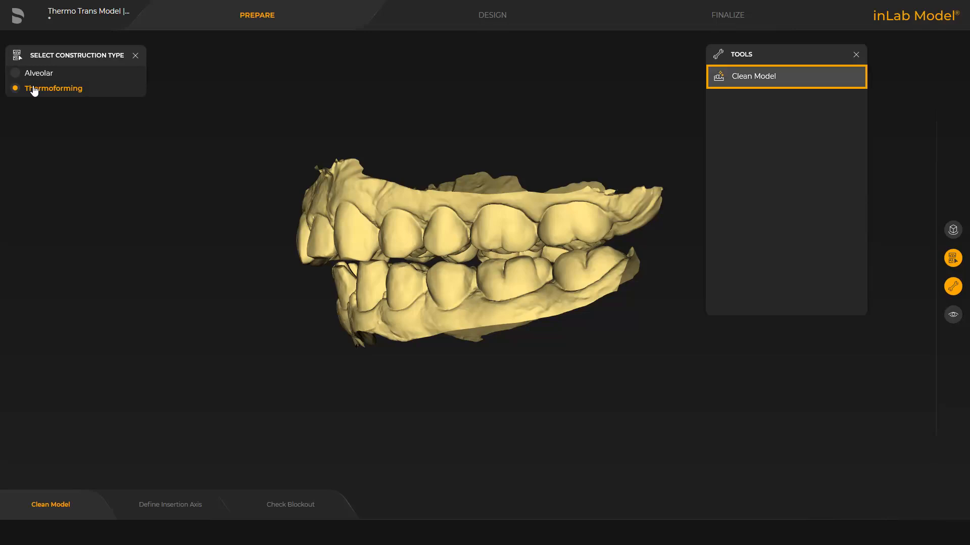
# Using Clean Model, correct the lower jaw's trim line below the front teeth with the upper jaw hidden, and apply the cleaning to both jaws
pyautogui.click(752, 80)
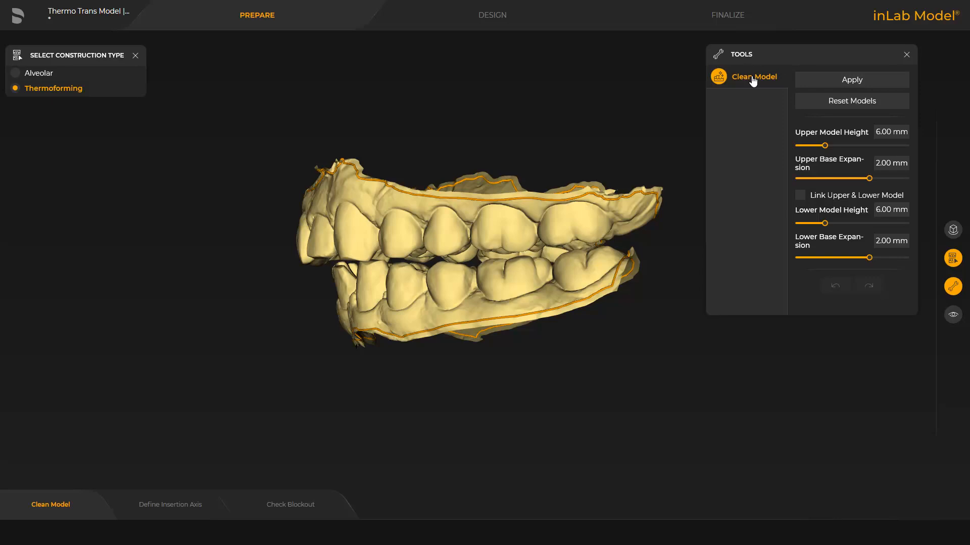
pyautogui.click(953, 315)
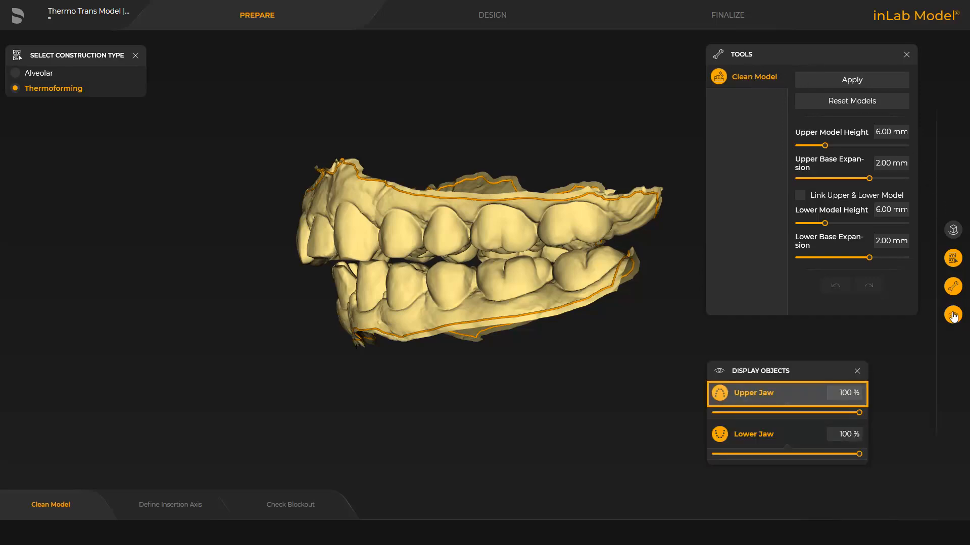
pyautogui.click(744, 393)
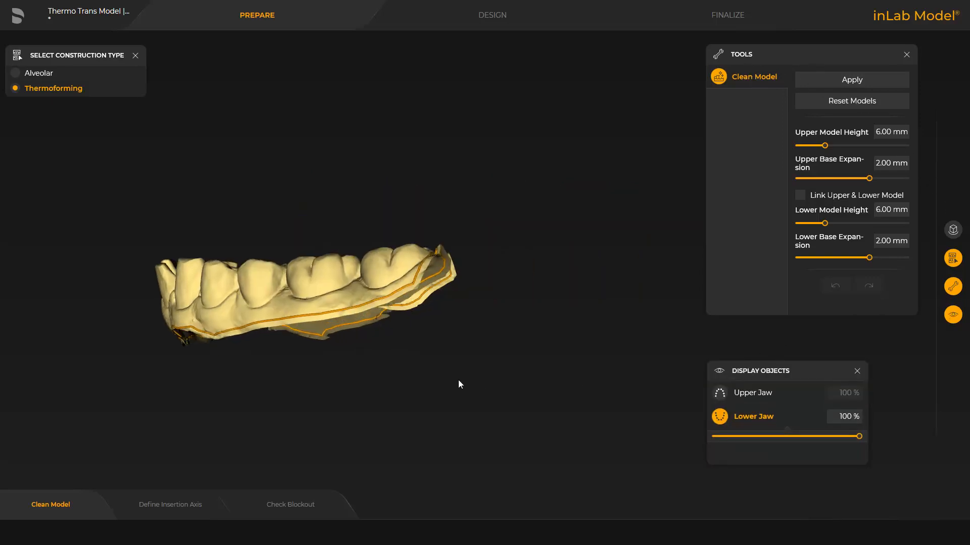
pyautogui.moveTo(459, 384); pyautogui.dragTo(598, 317, button='right')
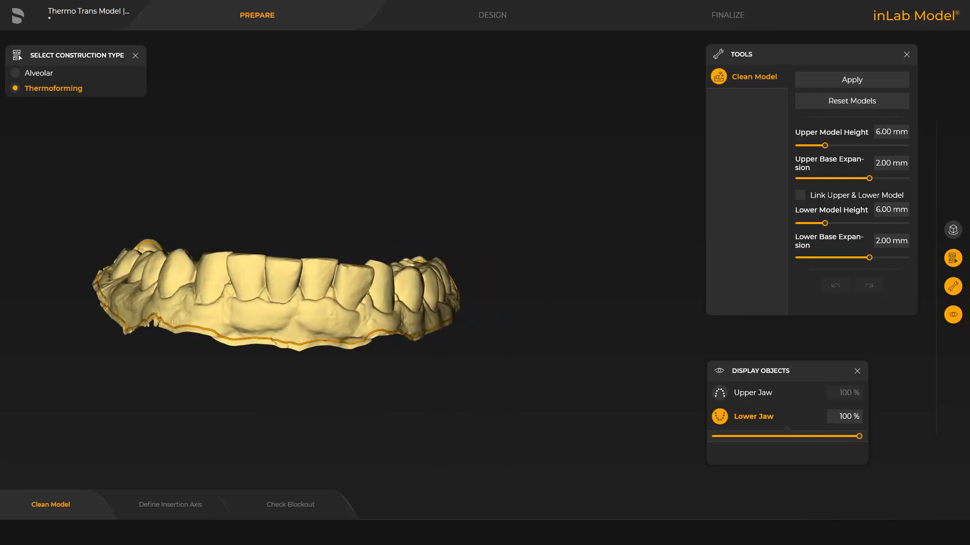
pyautogui.doubleClick(188, 325)
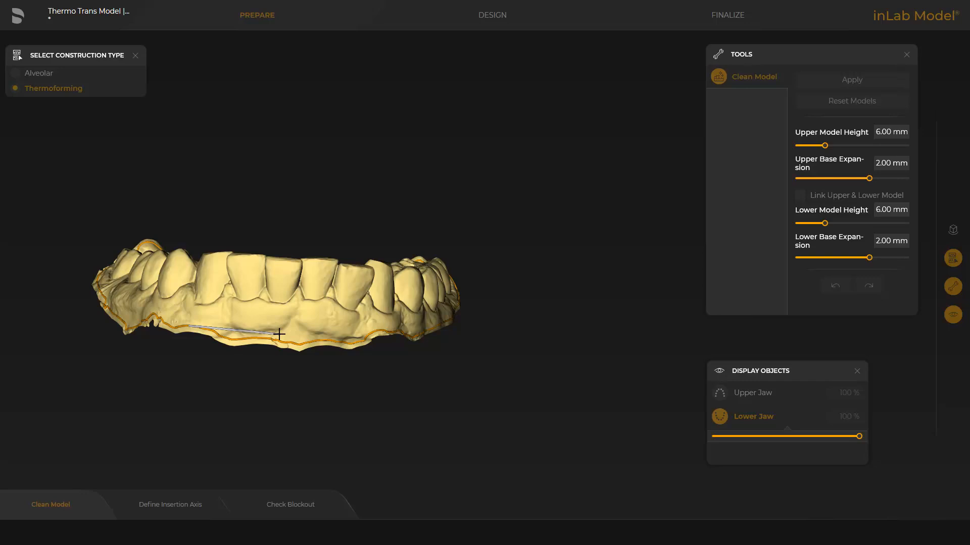
pyautogui.click(374, 331)
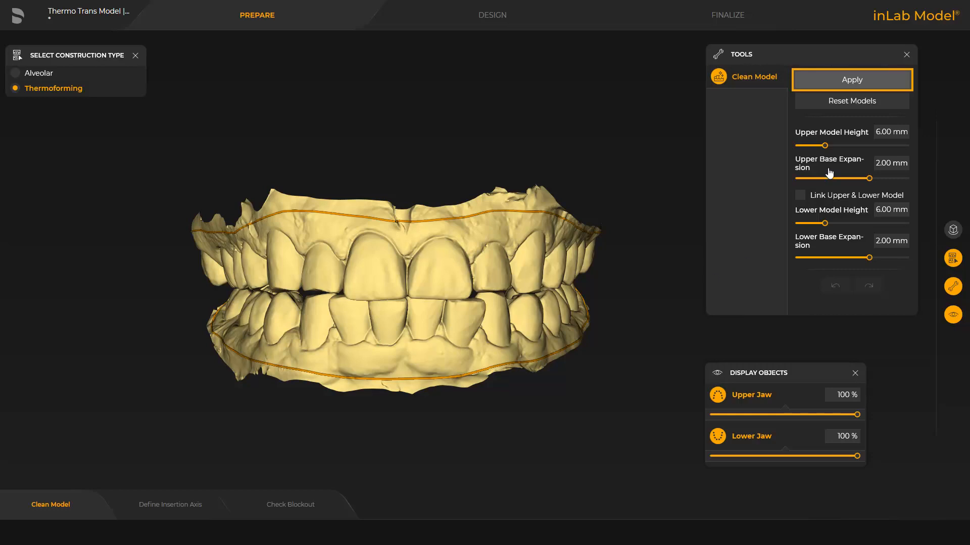
pyautogui.click(850, 81)
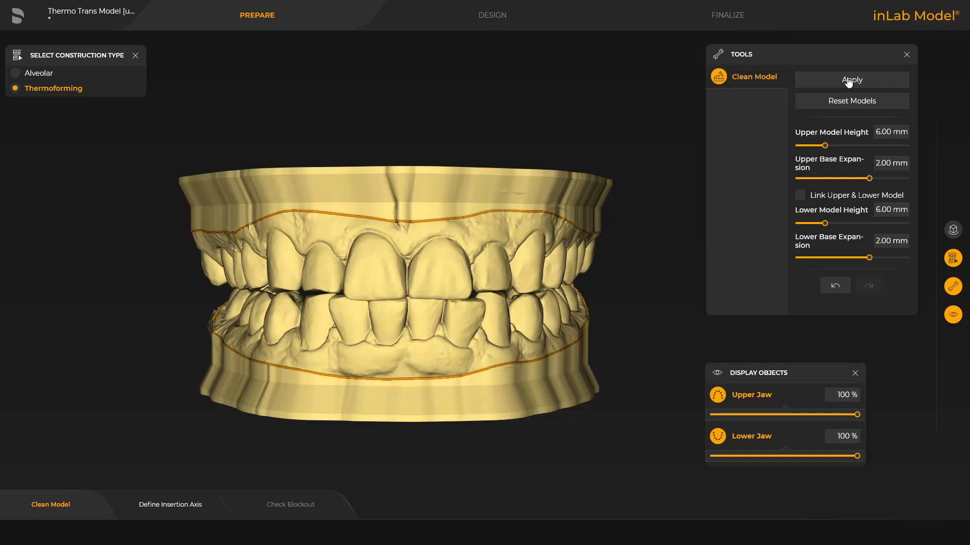
# Hide the lower jaw, tilt the upper jaw's insertion axis to reduce the undercuts on the front teeth, and apply it
pyautogui.click(738, 437)
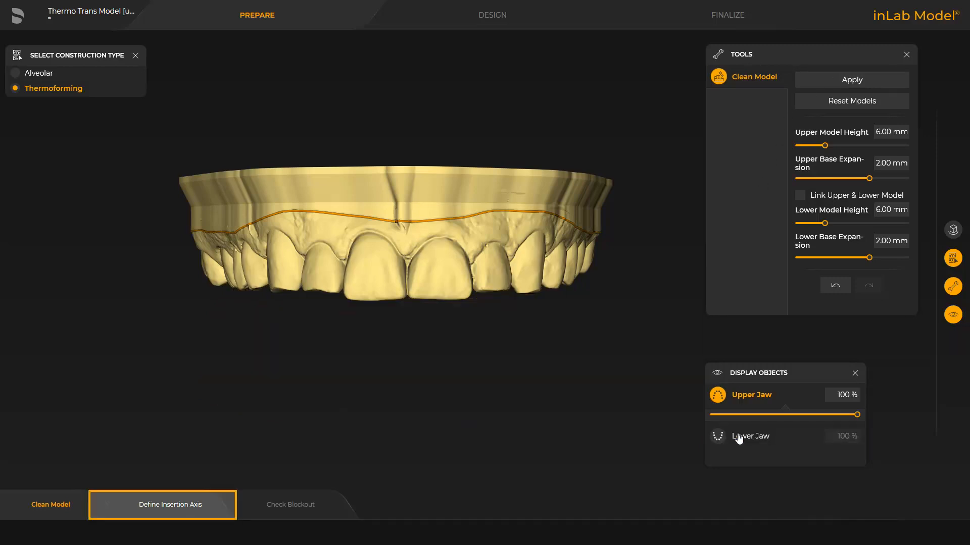
pyautogui.click(168, 507)
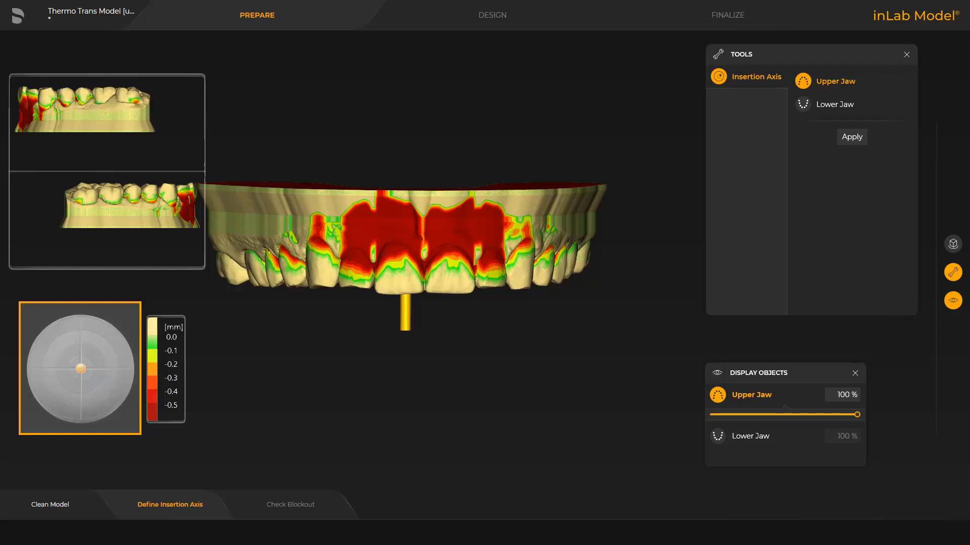
pyautogui.moveTo(417, 434); pyautogui.dragTo(417, 390, button='middle')
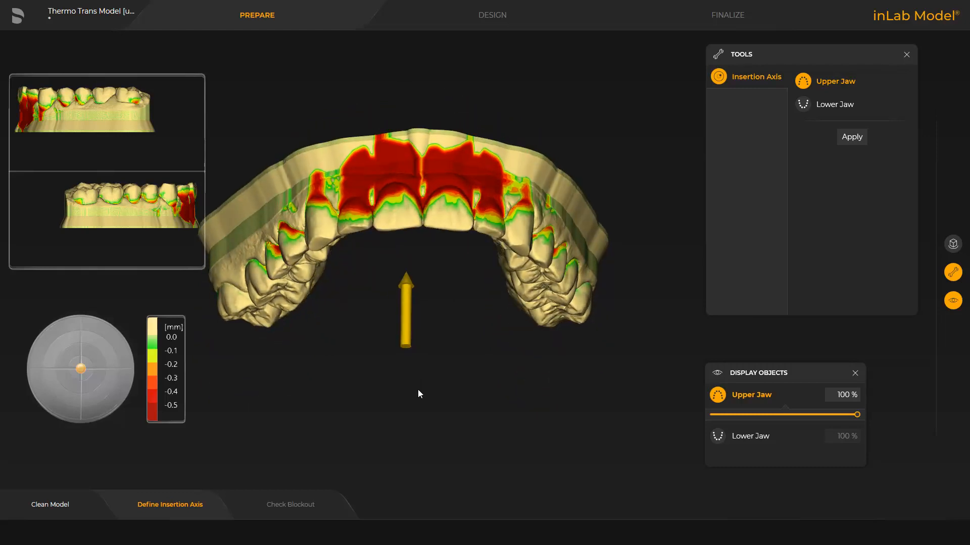
pyautogui.moveTo(406, 348); pyautogui.dragTo(410, 310)
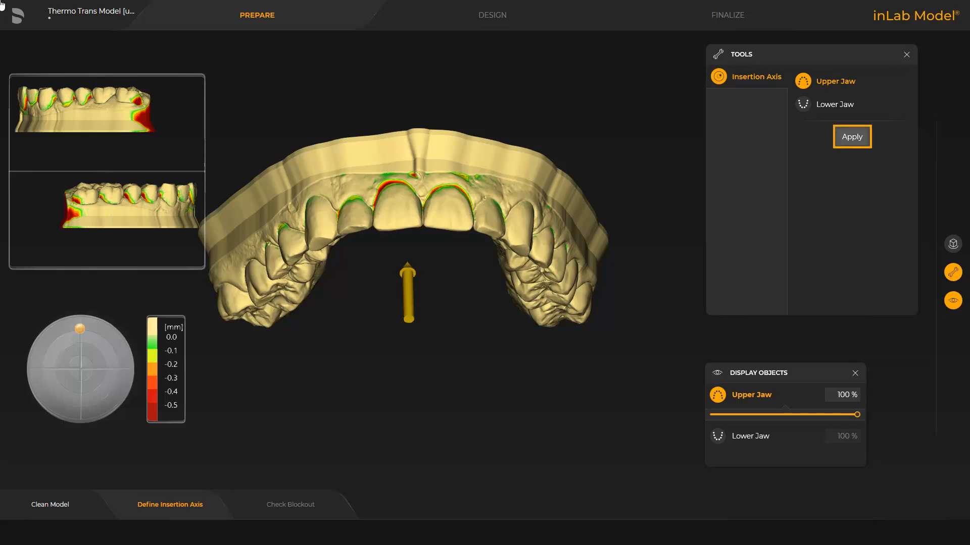
pyautogui.click(851, 137)
# Show the lower jaw again, proceed to Check Blockout, and bring up the Form tool options
pyautogui.click(745, 438)
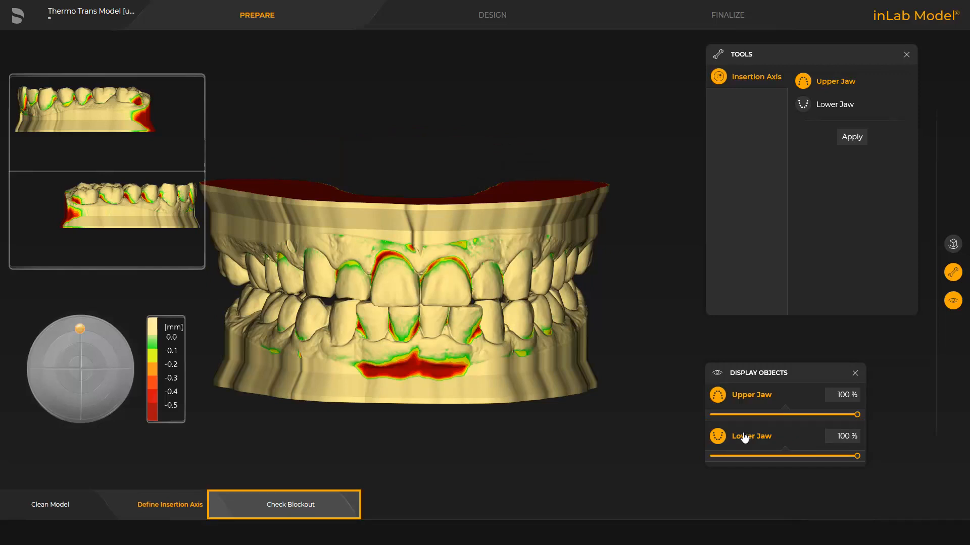
pyautogui.click(286, 505)
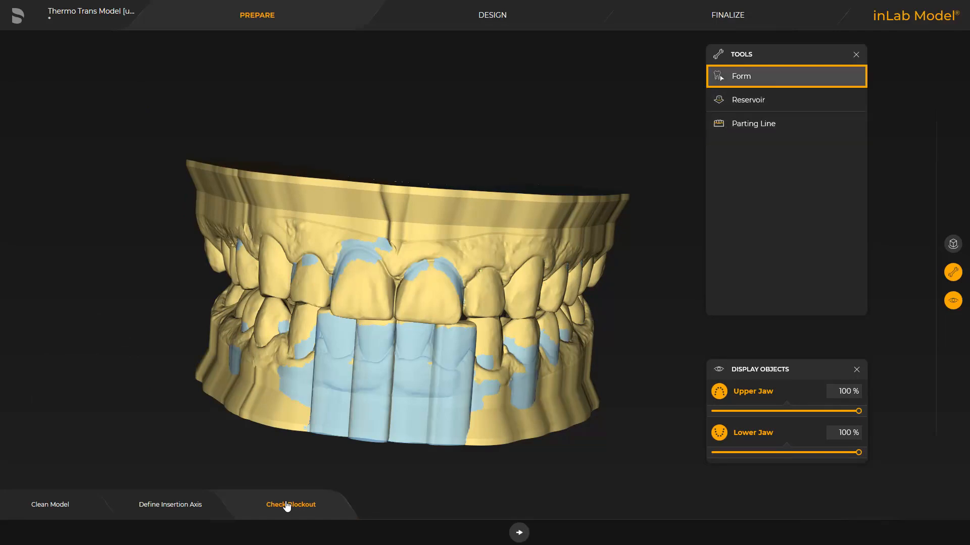
pyautogui.click(736, 78)
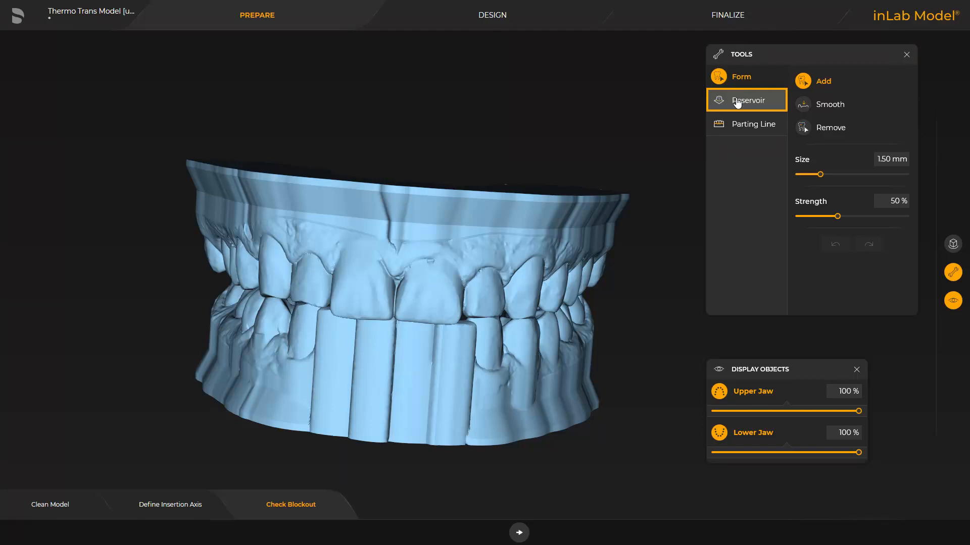
# With the lower jaw hidden, outline a 0.50 mm high reservoir with 50 % smoothing on the facial surface of the upper canine
pyautogui.click(738, 101)
pyautogui.click(744, 433)
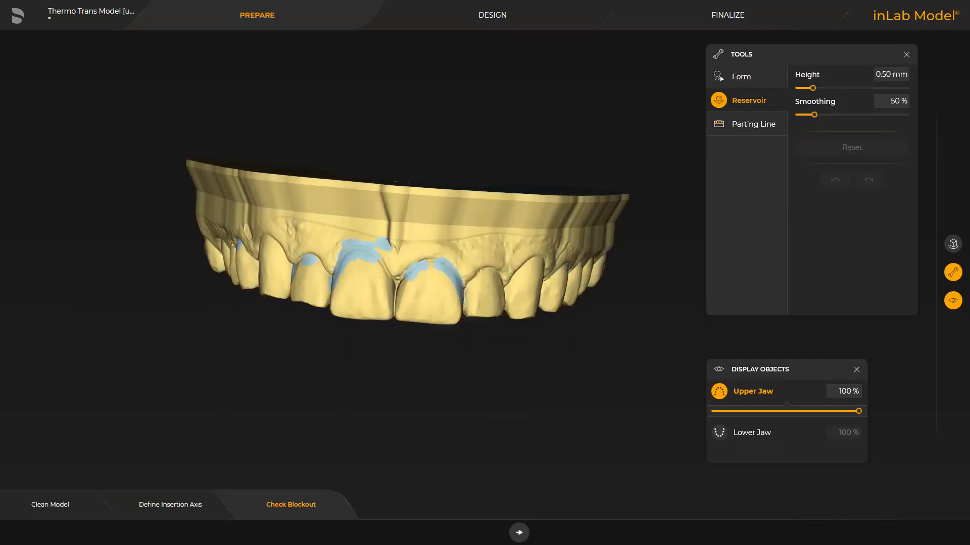
pyautogui.moveTo(206, 289); pyautogui.dragTo(376, 385)
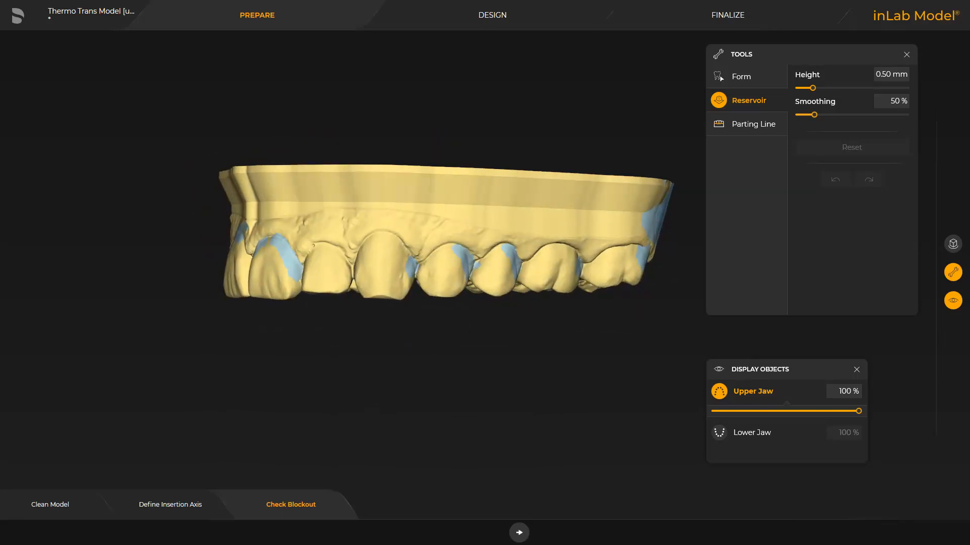
pyautogui.click(367, 261)
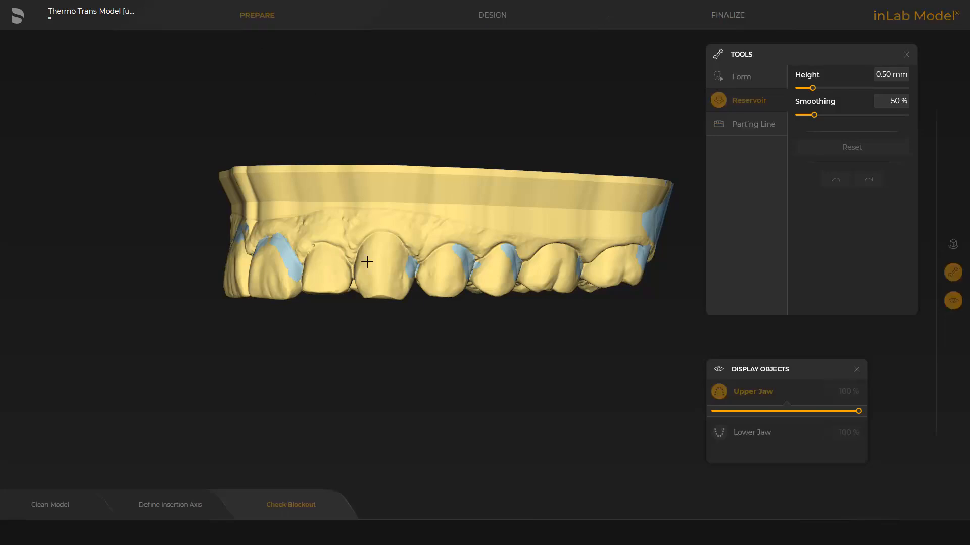
pyautogui.moveTo(366, 262)
pyautogui.mouseDown()
pyautogui.moveTo(397, 255)
pyautogui.moveTo(406, 275)
pyautogui.moveTo(378, 290)
pyautogui.moveTo(360, 274)
pyautogui.mouseUp()
pyautogui.doubleClick(367, 265)
pyautogui.moveTo(81, 273); pyautogui.dragTo(122, 303)
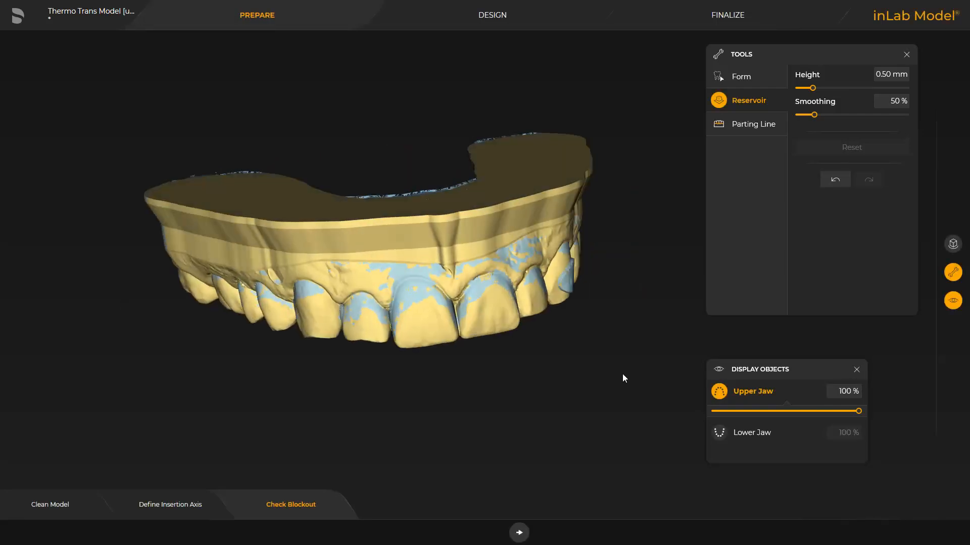
pyautogui.moveTo(622, 373); pyautogui.dragTo(220, 340)
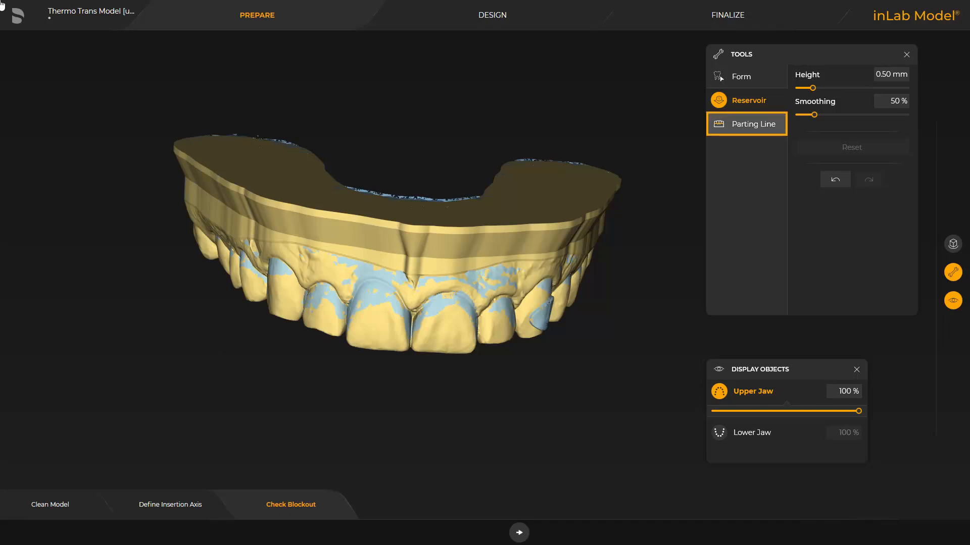
# Create a parting line by plane on the upper jaw, 2.00 mm wide and 2.00 mm high, positioning the plane across the teeth near the gum line
pyautogui.click(733, 127)
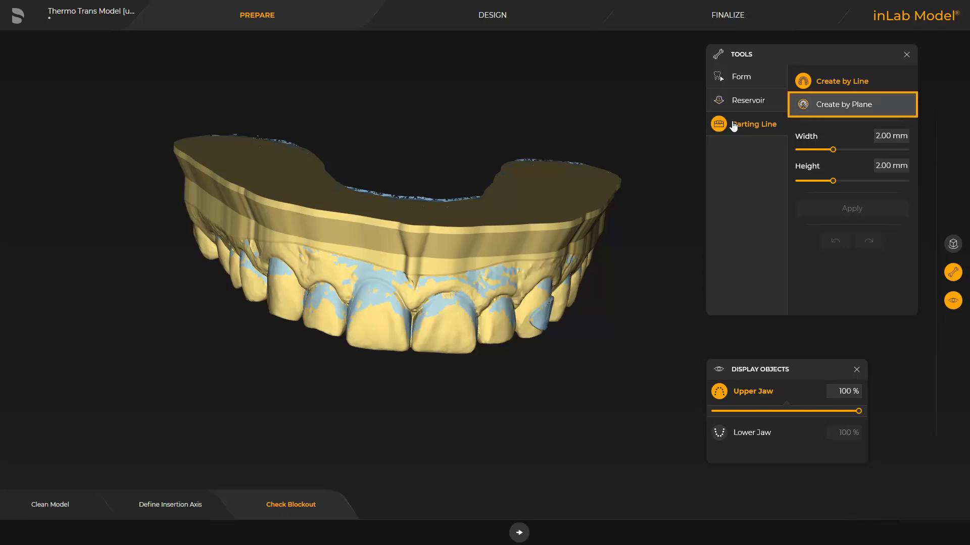
pyautogui.click(818, 104)
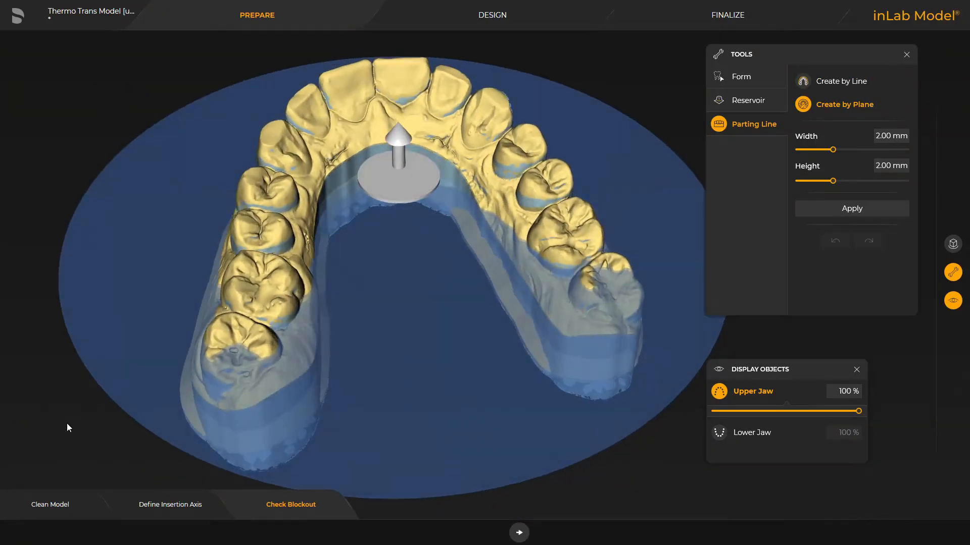
pyautogui.moveTo(49, 398); pyautogui.dragTo(44, 378)
pyautogui.moveTo(405, 202); pyautogui.dragTo(399, 250)
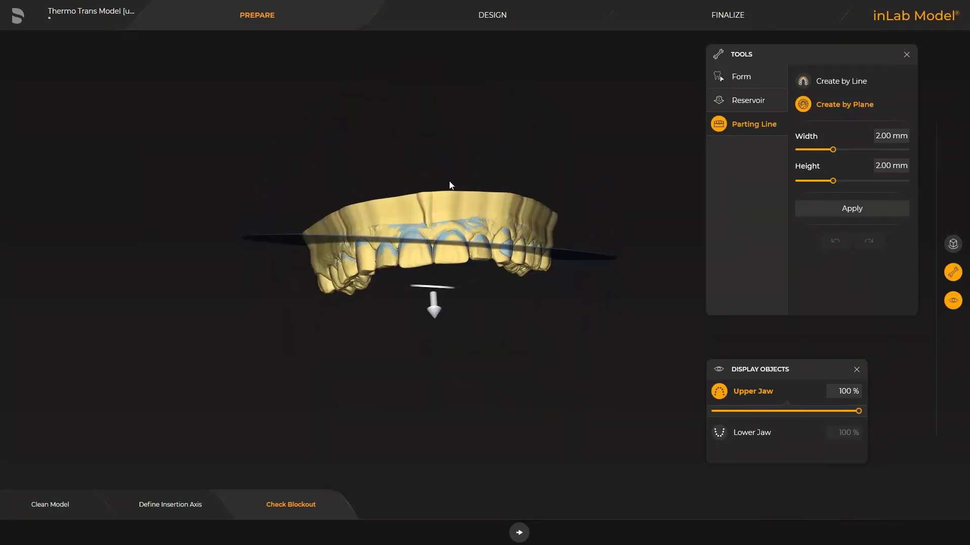
pyautogui.moveTo(451, 292); pyautogui.dragTo(450, 287)
pyautogui.moveTo(399, 427); pyautogui.dragTo(431, 238)
pyautogui.moveTo(435, 205); pyautogui.dragTo(399, 290)
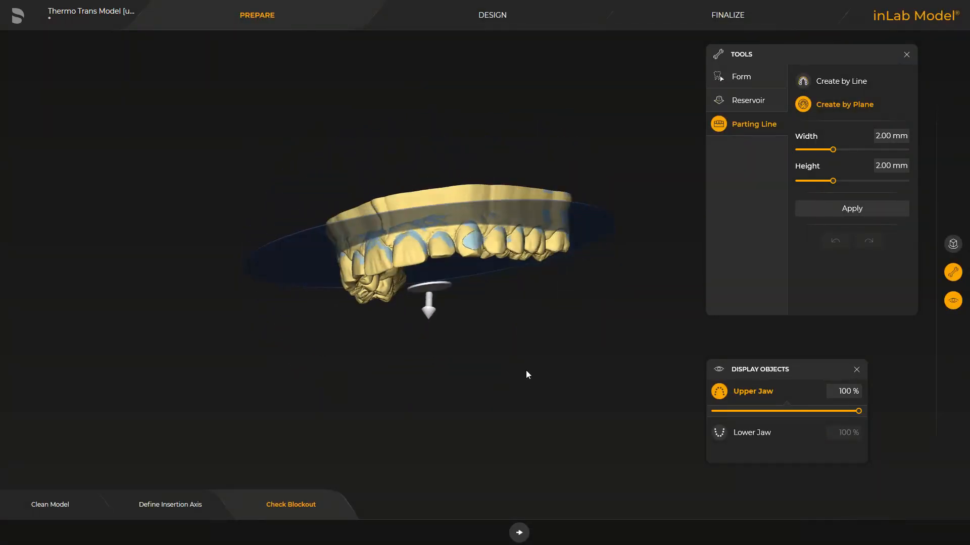
pyautogui.moveTo(207, 336); pyautogui.dragTo(230, 331)
pyautogui.moveTo(630, 345); pyautogui.dragTo(627, 372)
pyautogui.moveTo(432, 323); pyautogui.dragTo(415, 471)
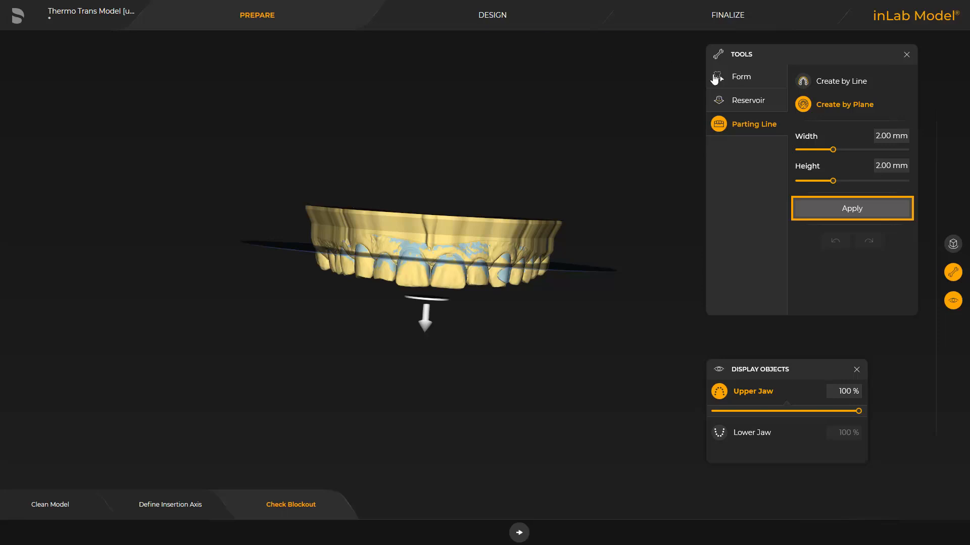
pyautogui.click(851, 210)
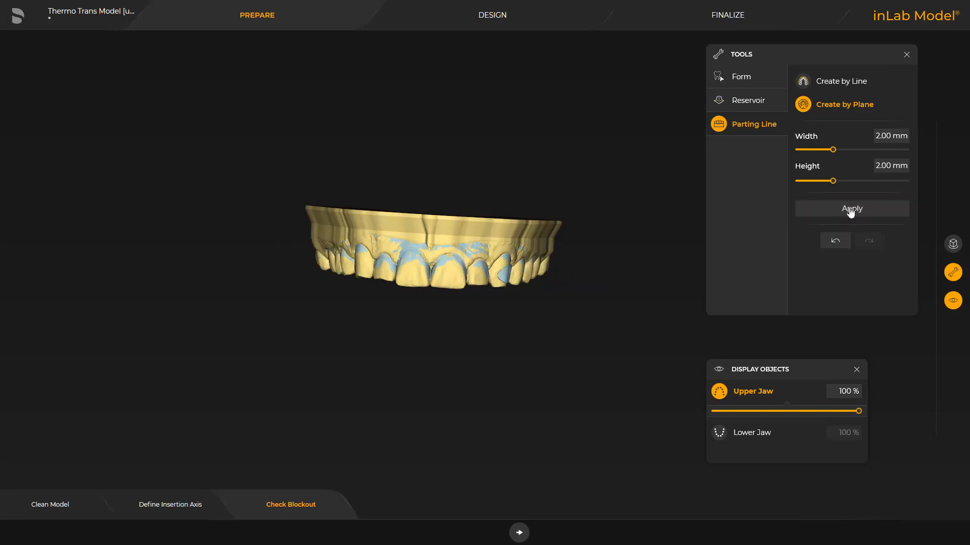
# Proceed to the Design phase and reshape the upper jaw's existing parting line so it dips toward the crowns along the side teeth
pyautogui.click(519, 533)
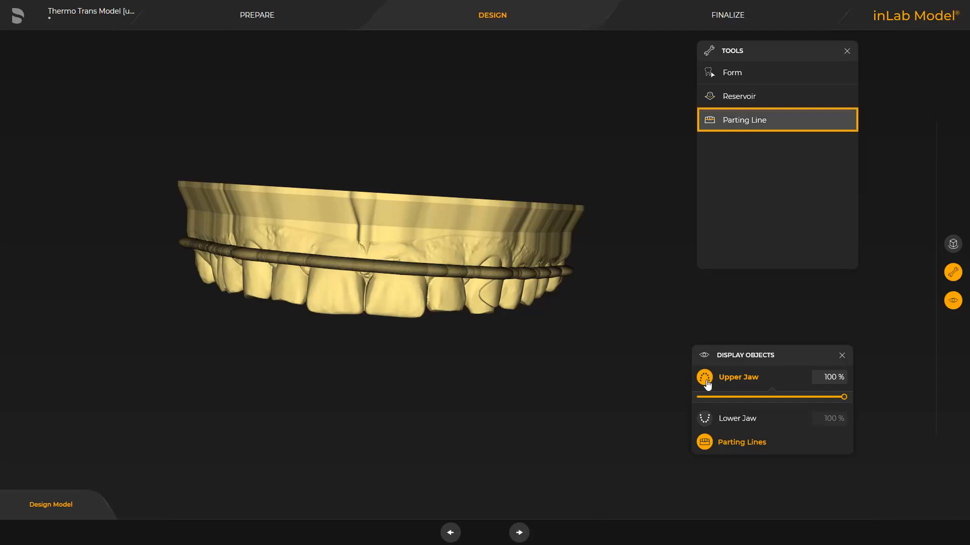
pyautogui.click(744, 121)
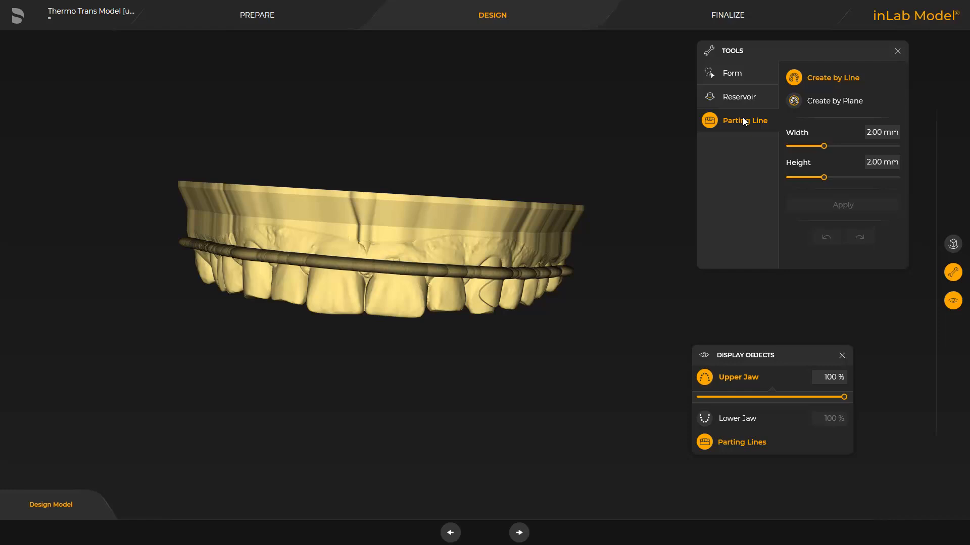
pyautogui.click(257, 254)
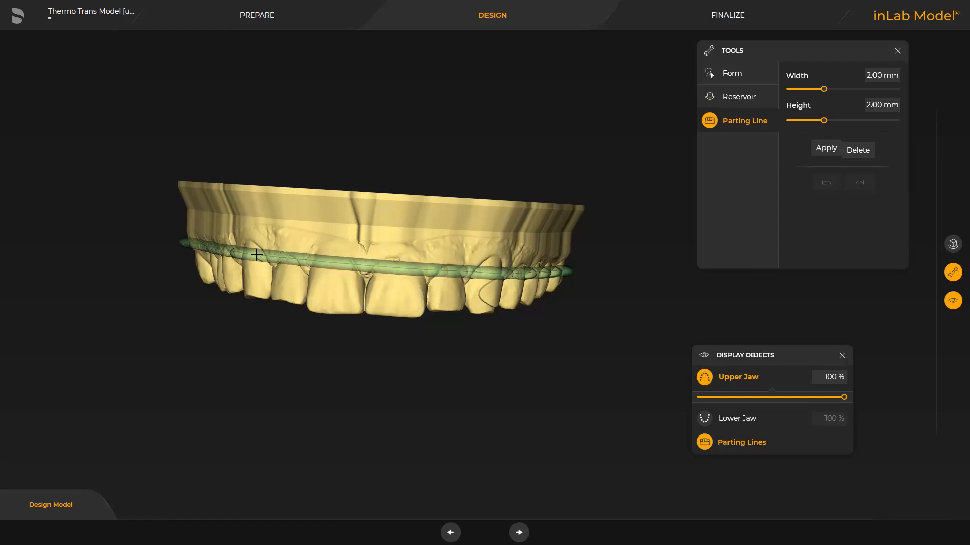
pyautogui.moveTo(256, 255); pyautogui.dragTo(305, 255)
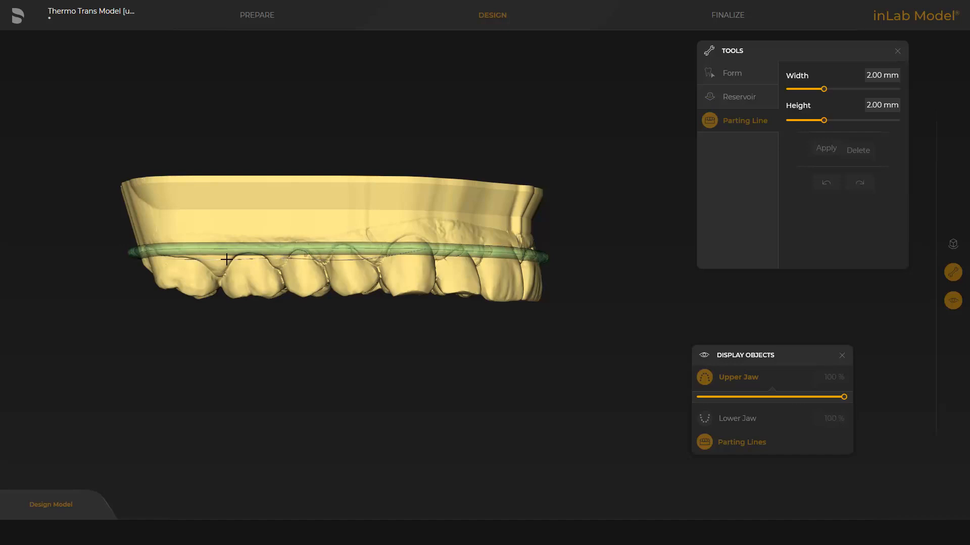
pyautogui.moveTo(226, 259); pyautogui.dragTo(151, 254)
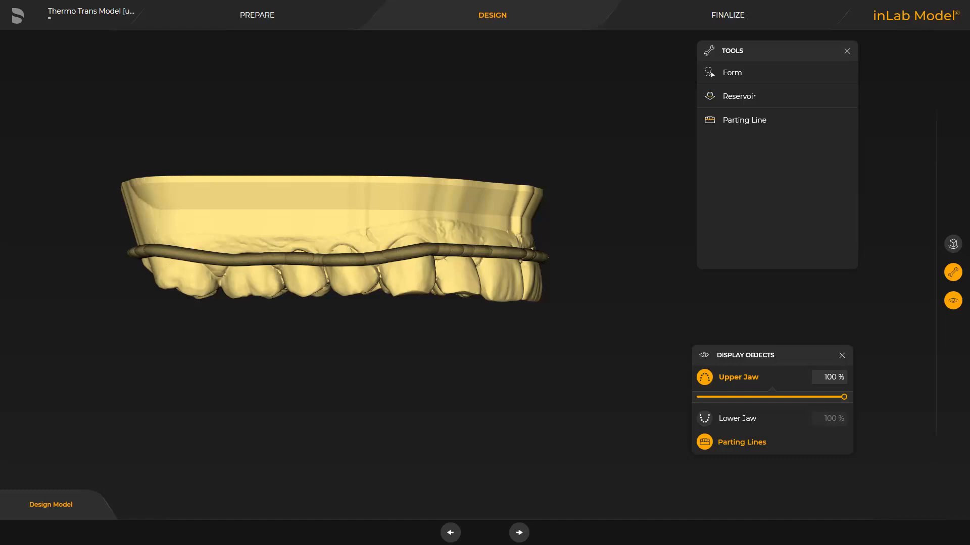
# Advance to the Finalize phase and bring up the Carve Out Model options
pyautogui.moveTo(629, 251); pyautogui.dragTo(551, 255)
pyautogui.moveTo(354, 394)
pyautogui.mouseDown()
pyautogui.moveTo(366, 274)
pyautogui.moveTo(351, 329)
pyautogui.moveTo(351, 388)
pyautogui.mouseUp()
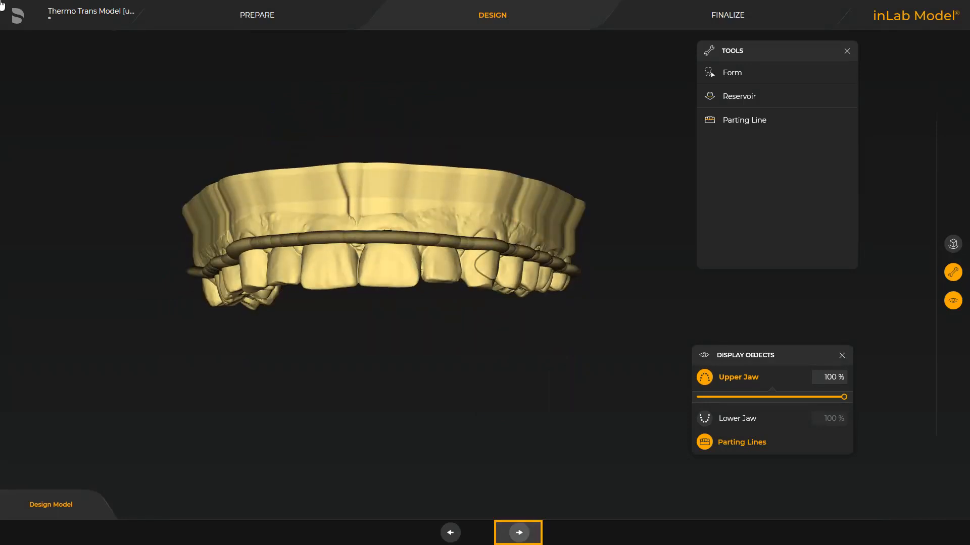
pyautogui.click(519, 532)
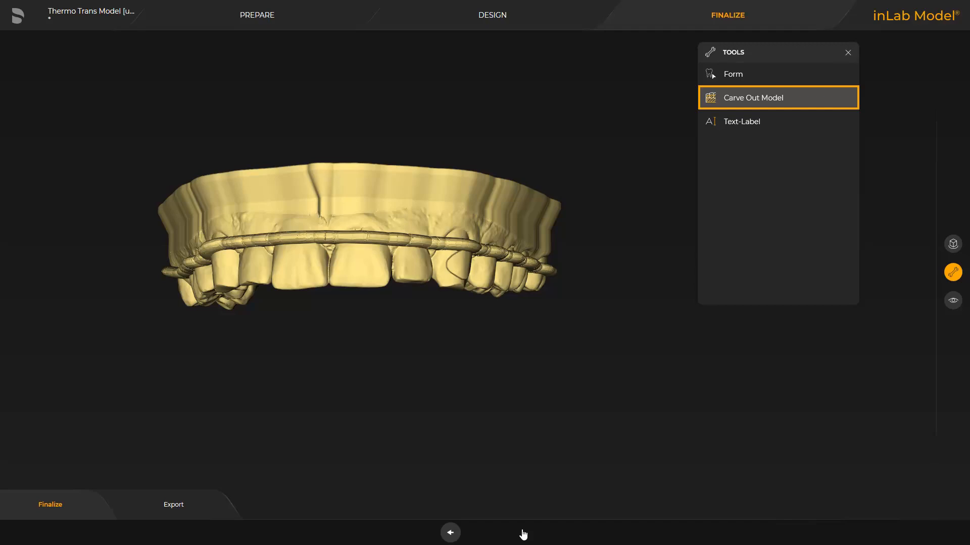
pyautogui.click(731, 99)
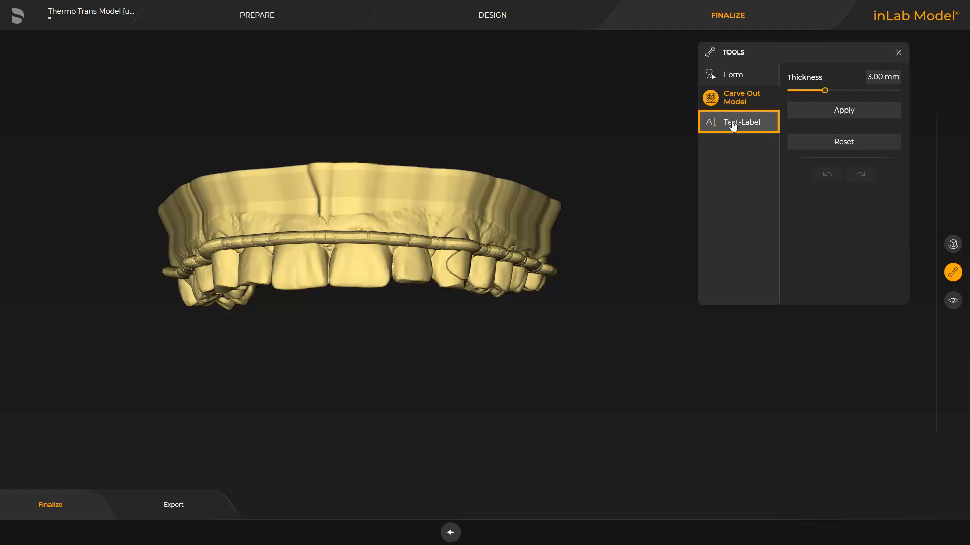
# Add the raised text label "DS Academy Bensheim" with a 3.00 mm font size on the side of the model base above the back teeth
pyautogui.click(734, 122)
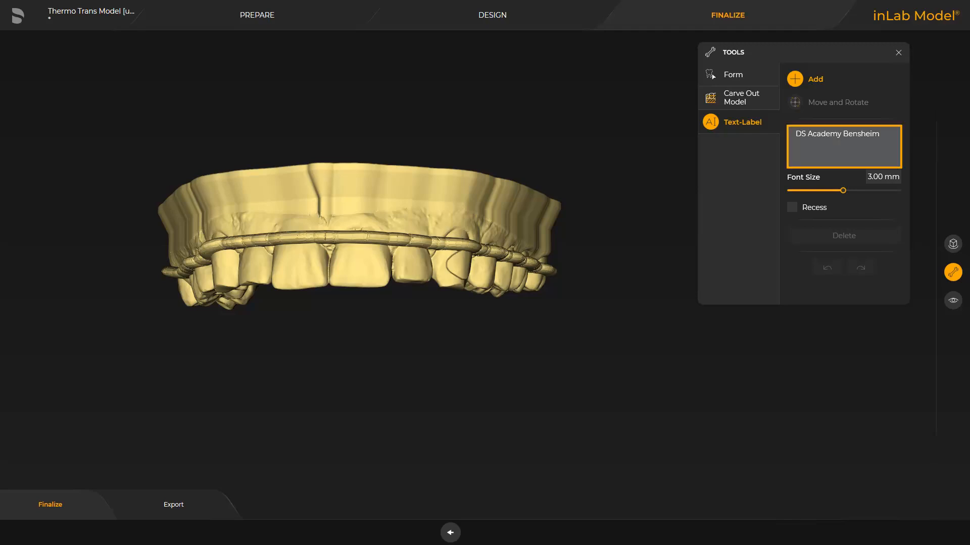
pyautogui.moveTo(679, 217); pyautogui.dragTo(651, 287)
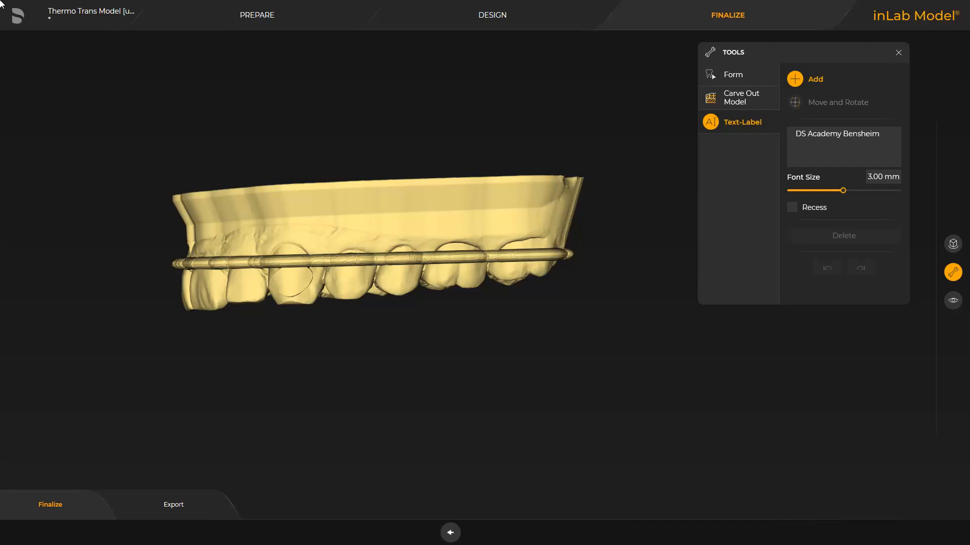
pyautogui.click(411, 202)
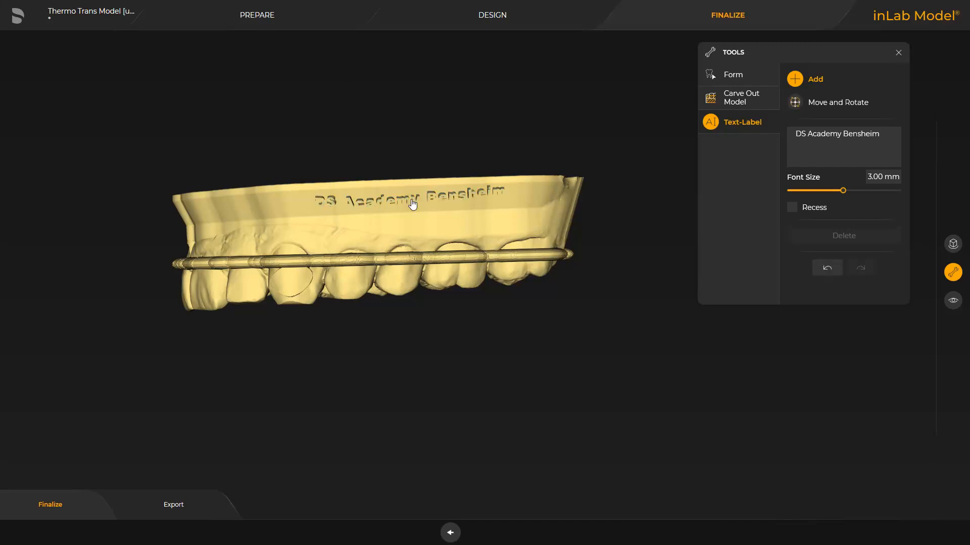
pyautogui.click(727, 123)
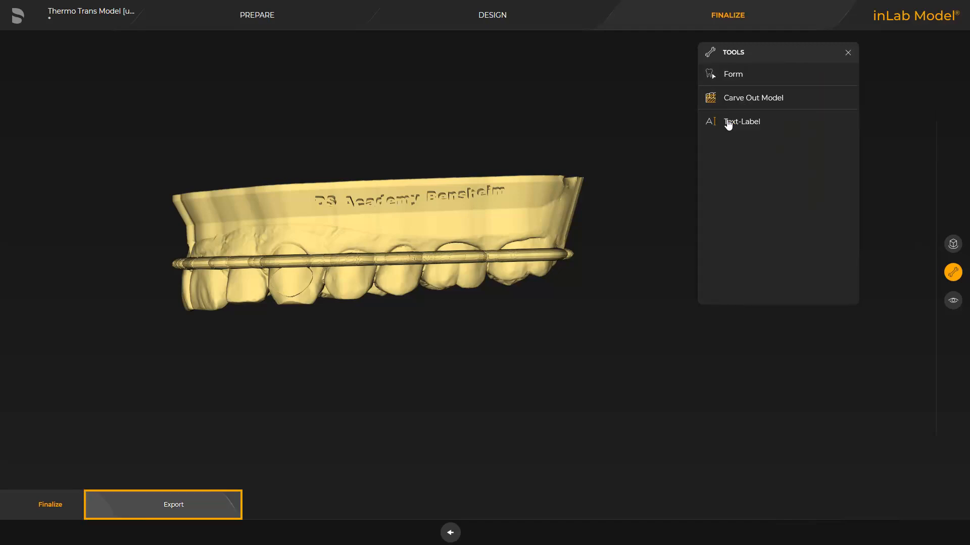
# Export the model to manufacturing, switching to inLab CAM, and skip ahead to the production preview of the Primeprint Model T job
pyautogui.click(168, 505)
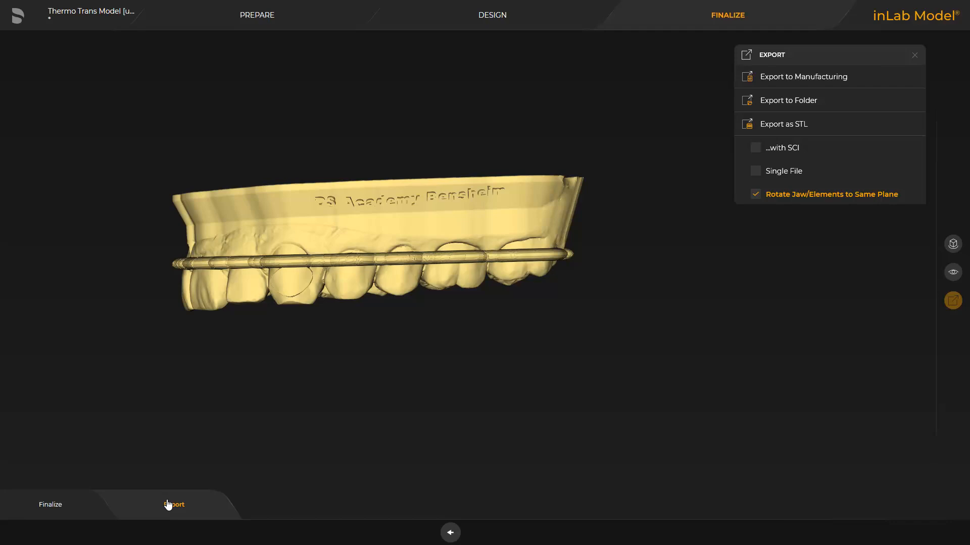
pyautogui.click(794, 79)
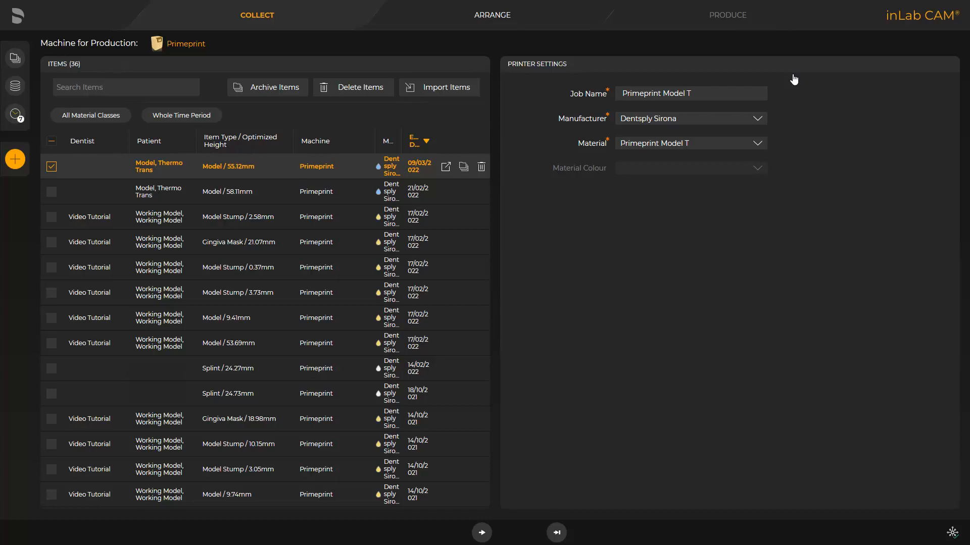
pyautogui.click(557, 532)
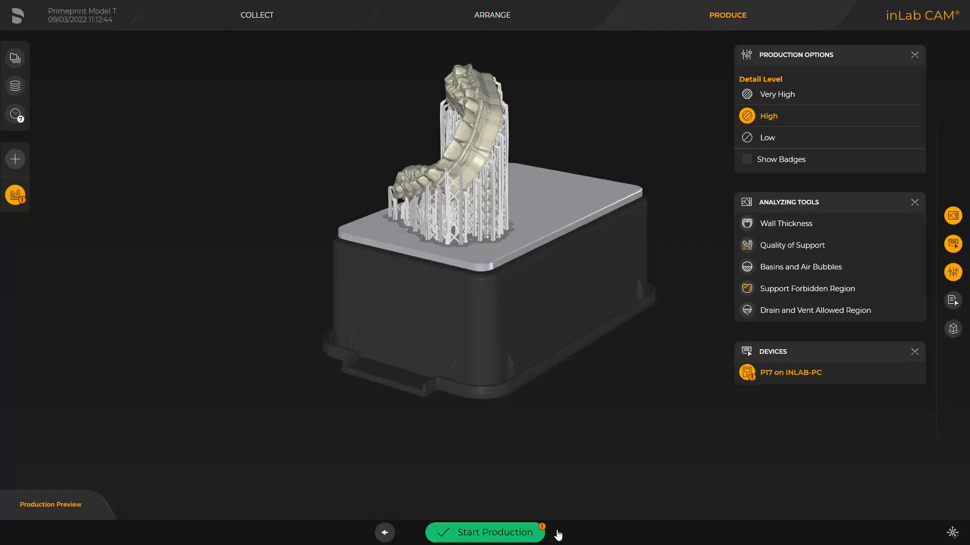